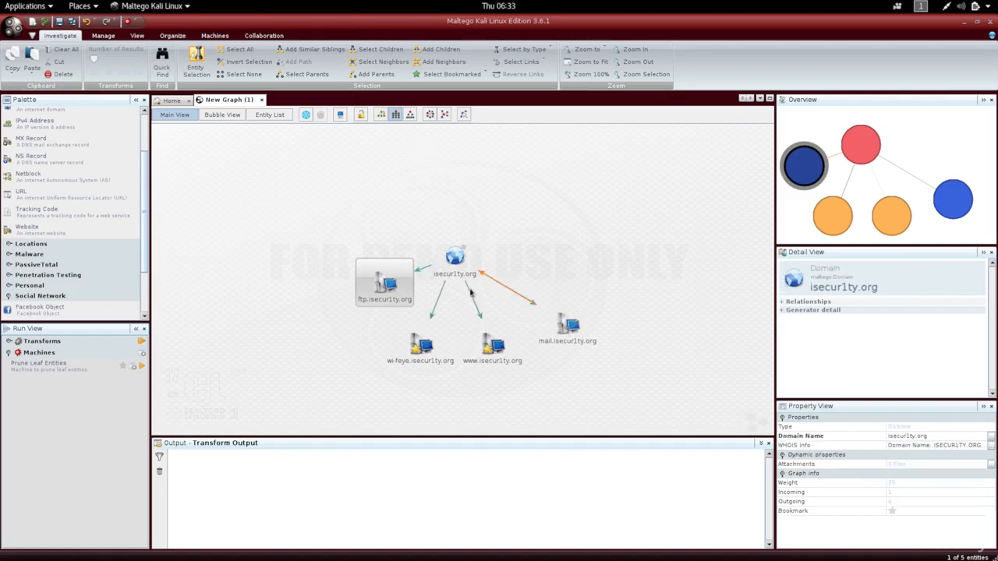
{"action": "left_click", "coordinate": [498, 362]}
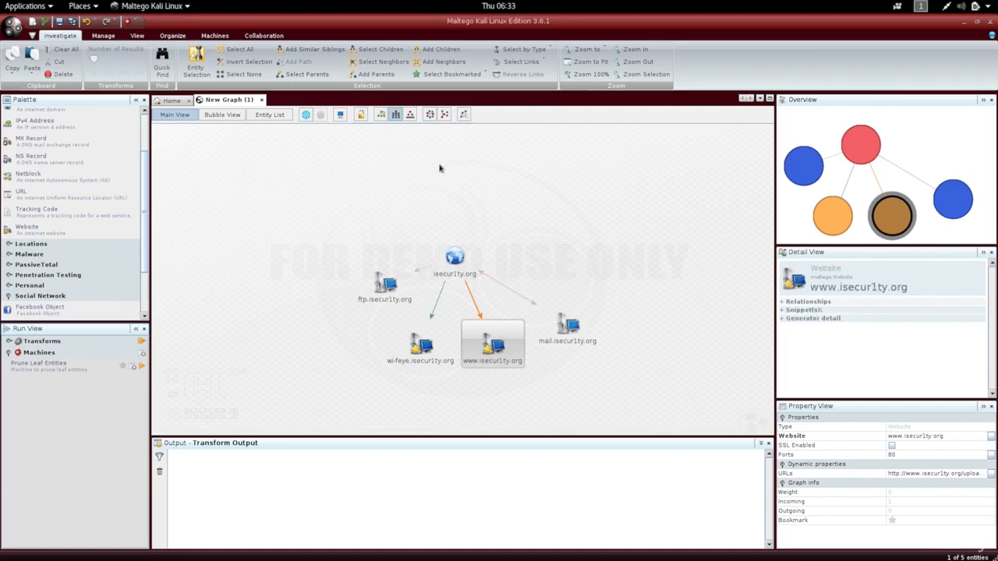
{"action": "left_click", "coordinate": [410, 114]}
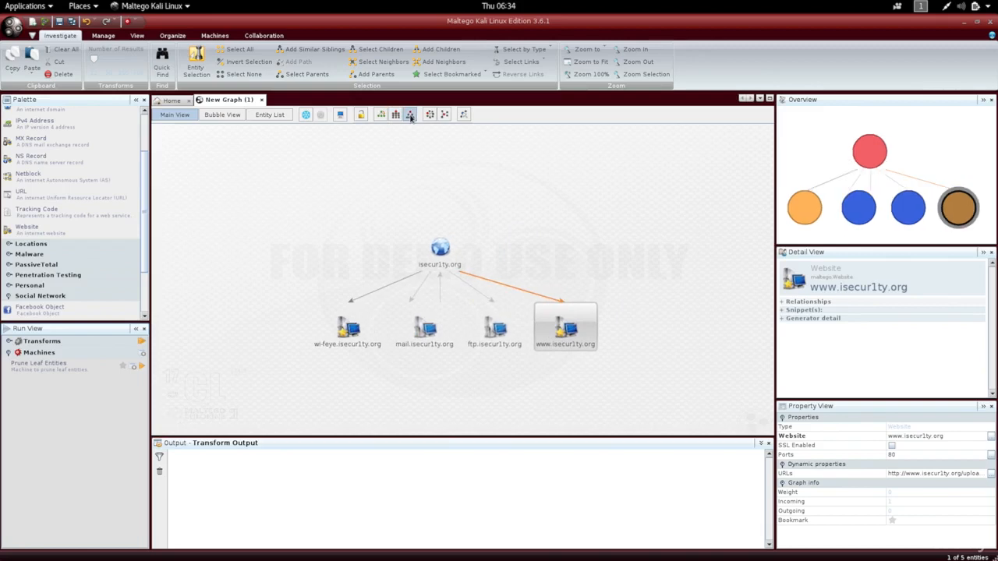
{"action": "left_click", "coordinate": [429, 116]}
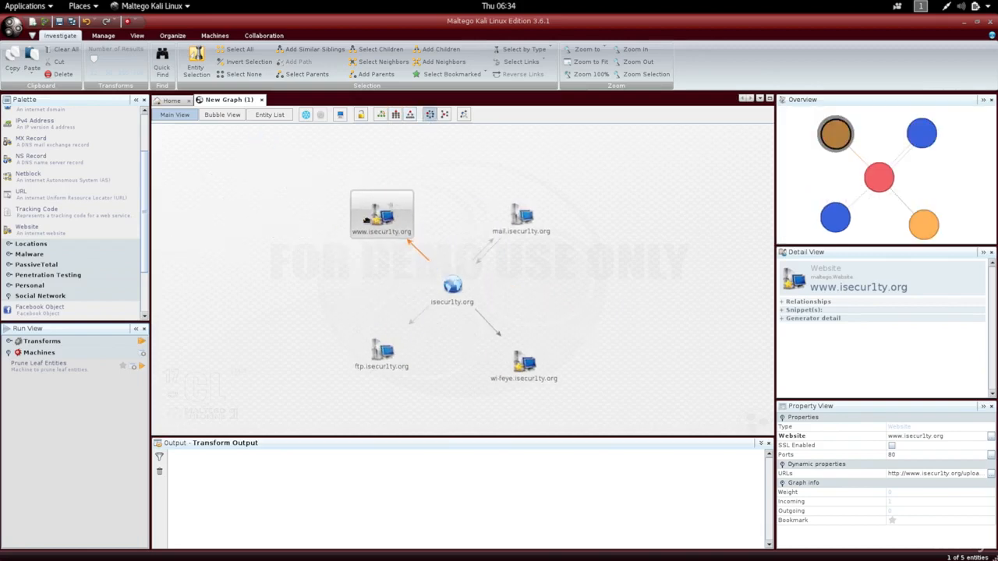
{"action": "left_click_drag", "start_coordinate": [367, 221], "coordinate": [287, 382]}
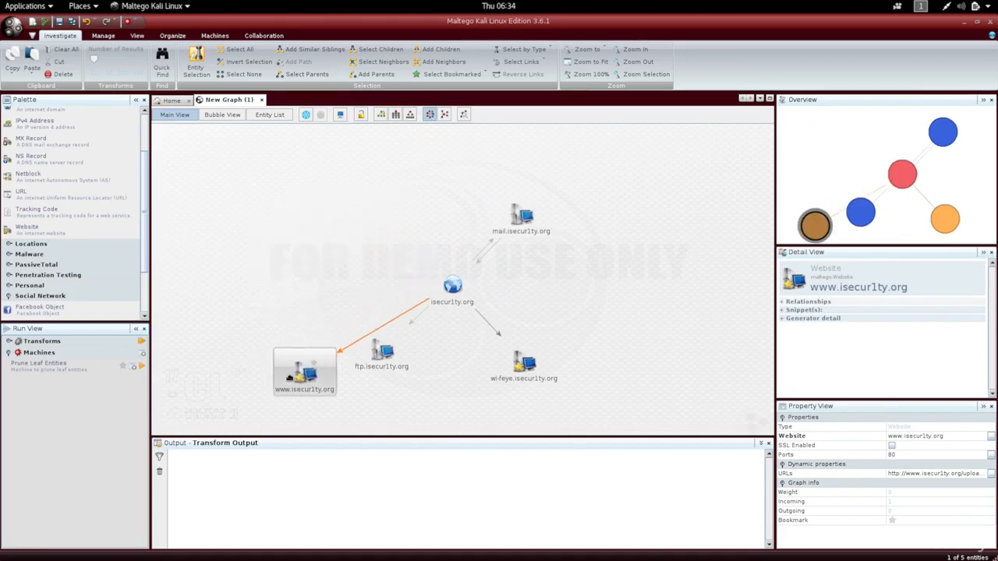
{"action": "left_click", "coordinate": [377, 359]}
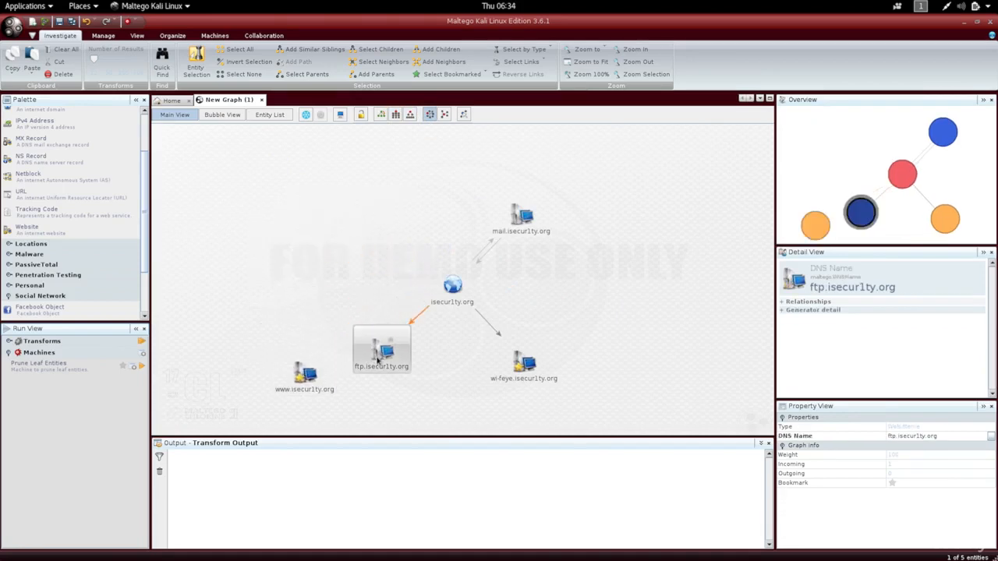
{"action": "left_click_drag", "start_coordinate": [378, 359], "coordinate": [345, 227]}
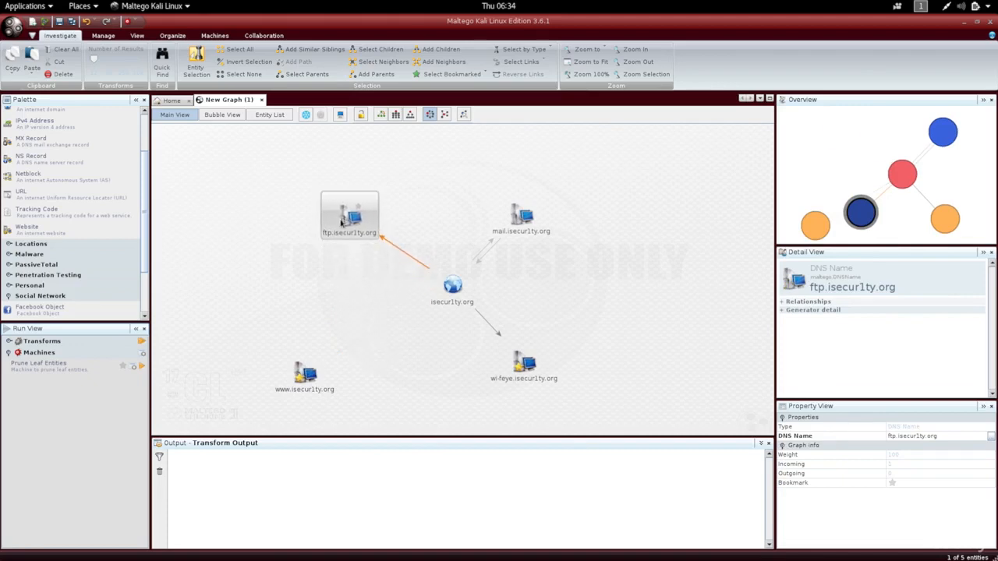
{"action": "left_click", "coordinate": [290, 382]}
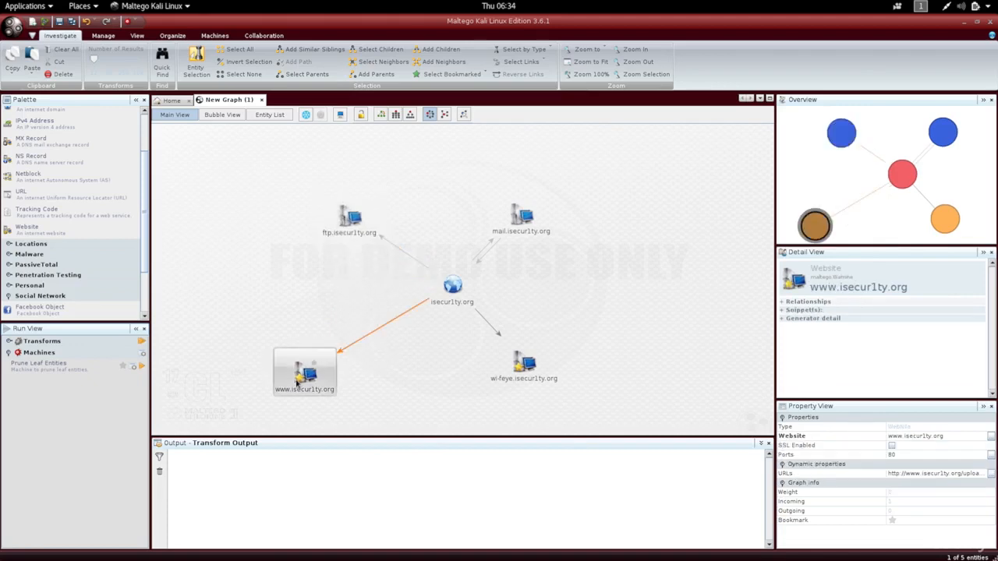
{"action": "right_click", "coordinate": [303, 380]}
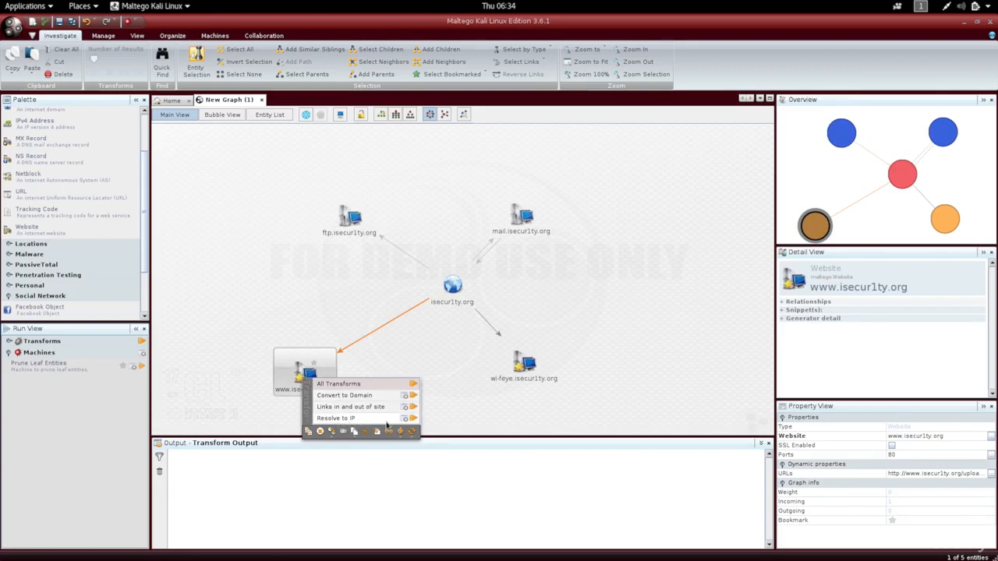
{"action": "left_click", "coordinate": [412, 418]}
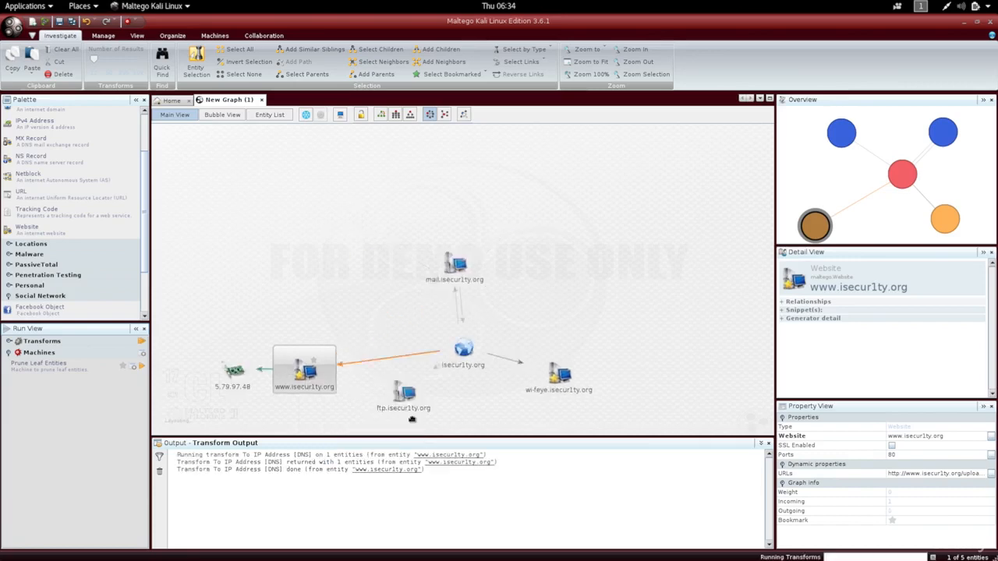
{"action": "left_click", "coordinate": [208, 316]}
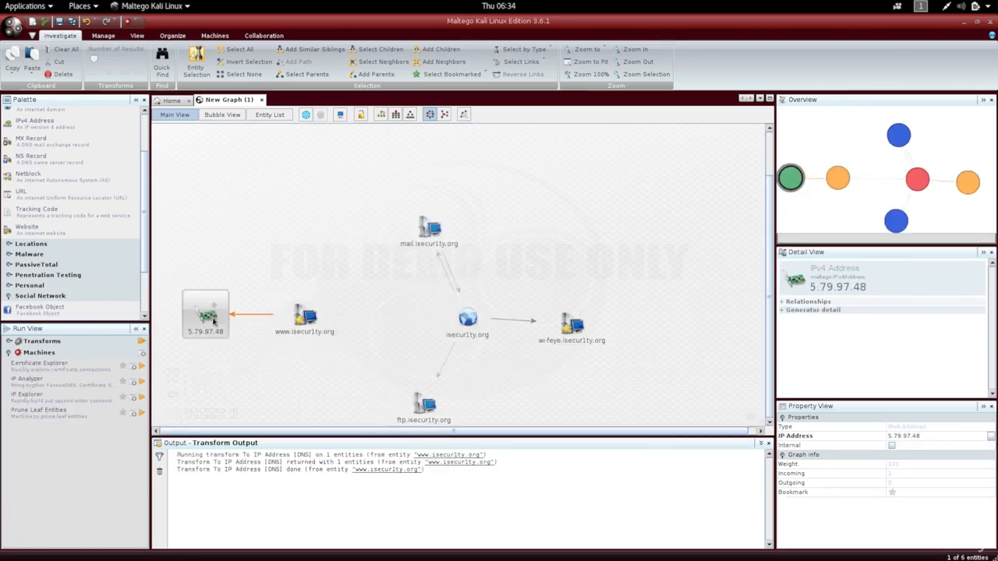
{"action": "left_click", "coordinate": [297, 336]}
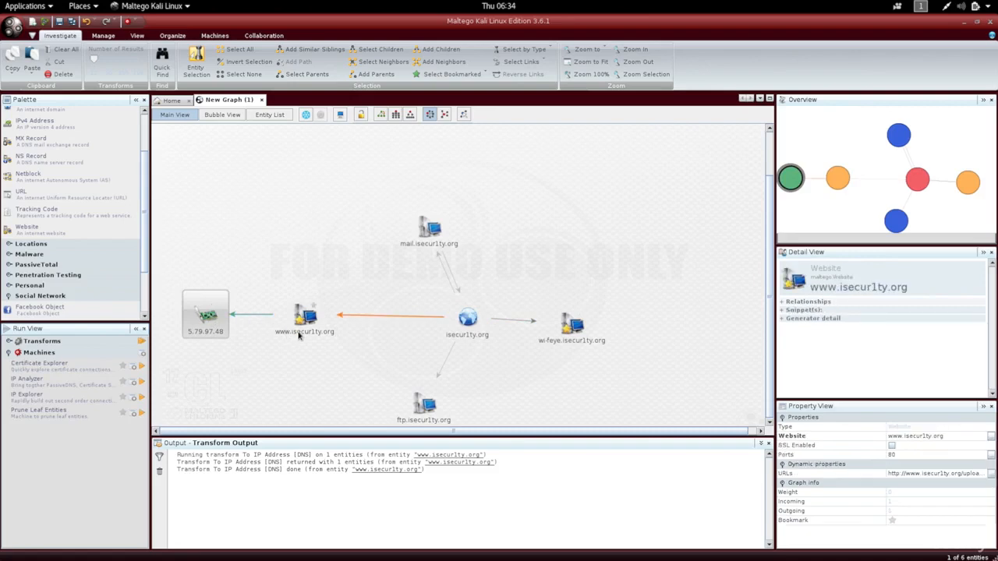
{"action": "left_click", "coordinate": [221, 323]}
{"action": "right_click", "coordinate": [209, 325]}
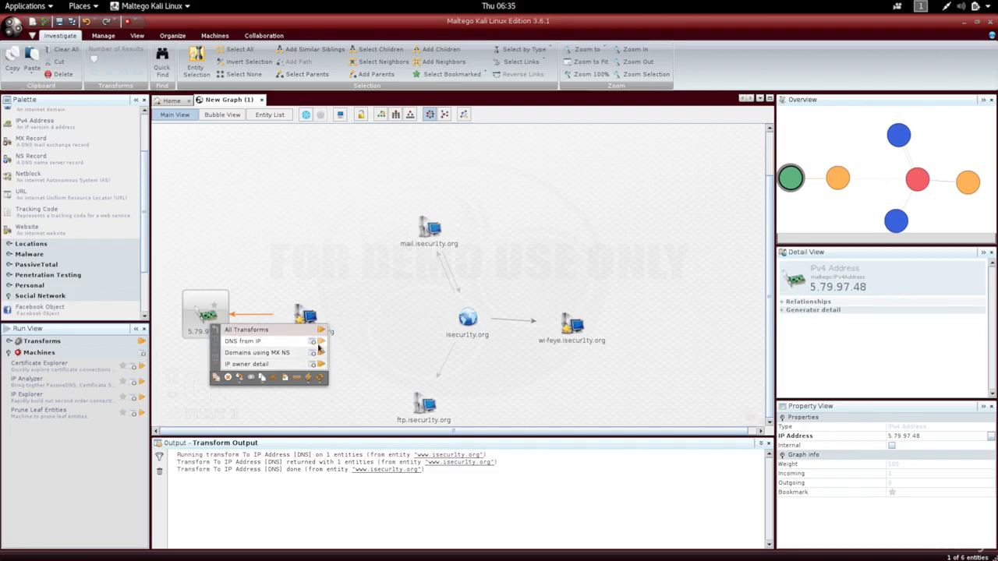
{"action": "left_click", "coordinate": [320, 341]}
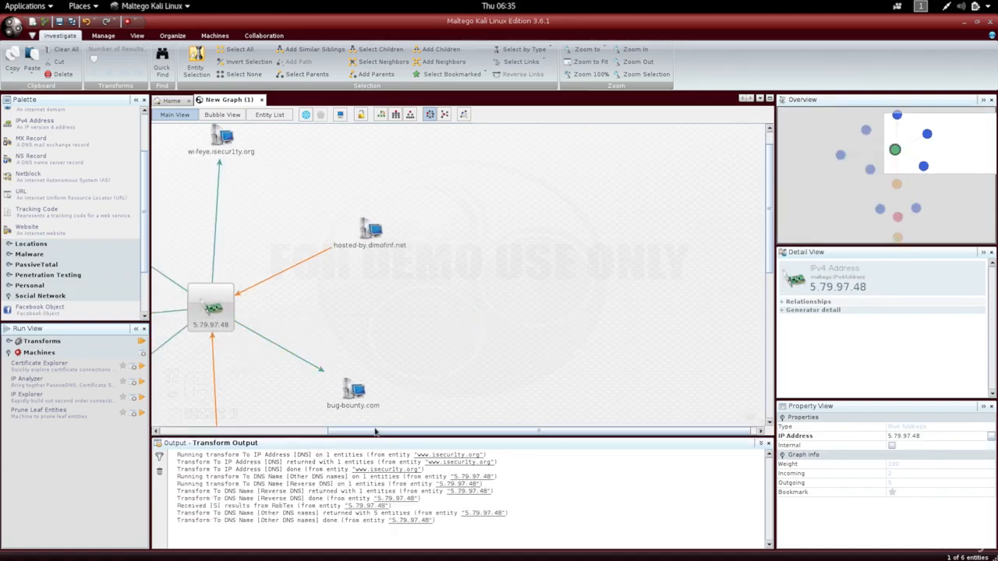
Enlarge the graph area by shrinking the transform output, and inspect the entities linked to 5.79.97.48
{"action": "left_click_drag", "start_coordinate": [373, 434], "coordinate": [230, 425]}
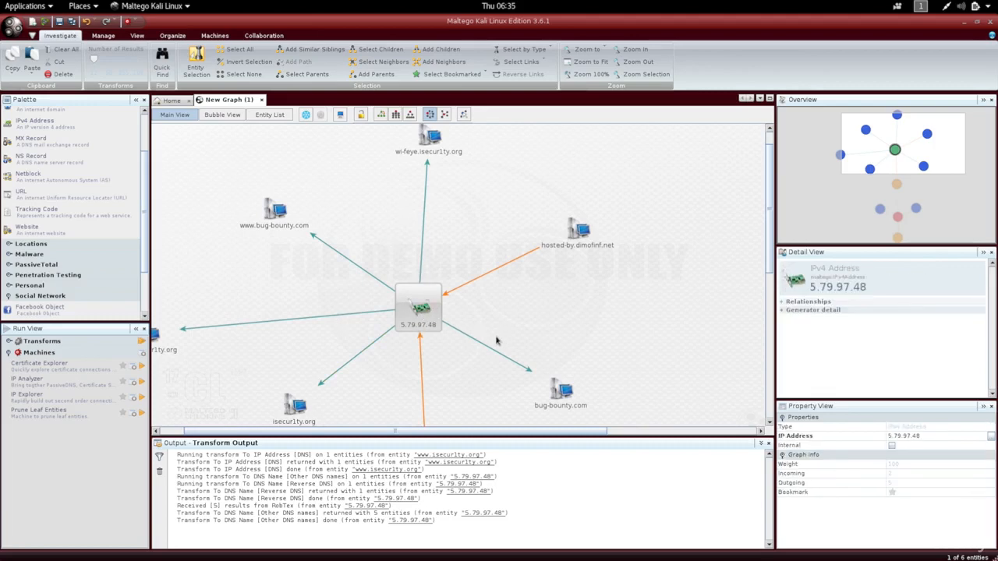
{"action": "left_click_drag", "start_coordinate": [520, 434], "coordinate": [468, 517]}
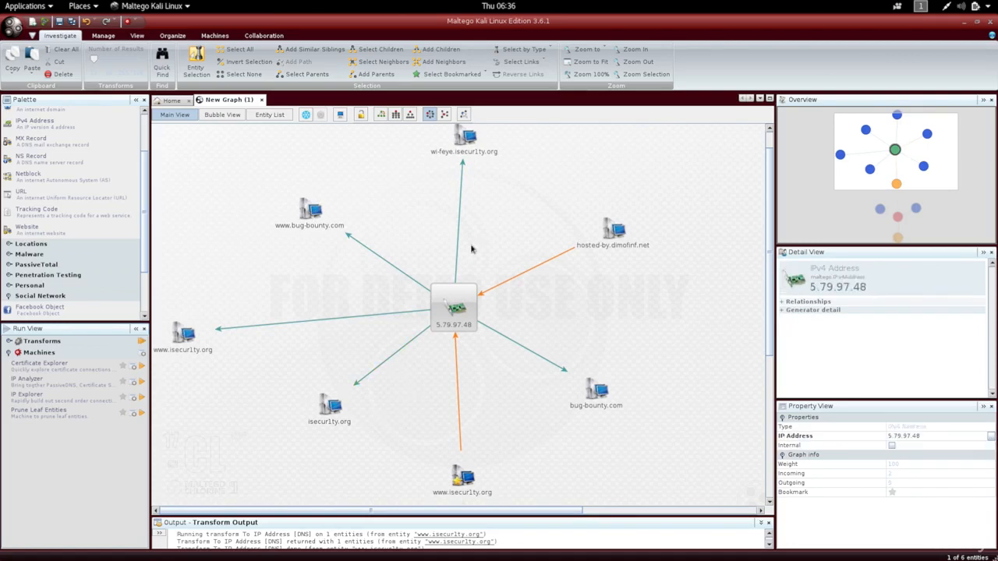
{"action": "left_click", "coordinate": [602, 245]}
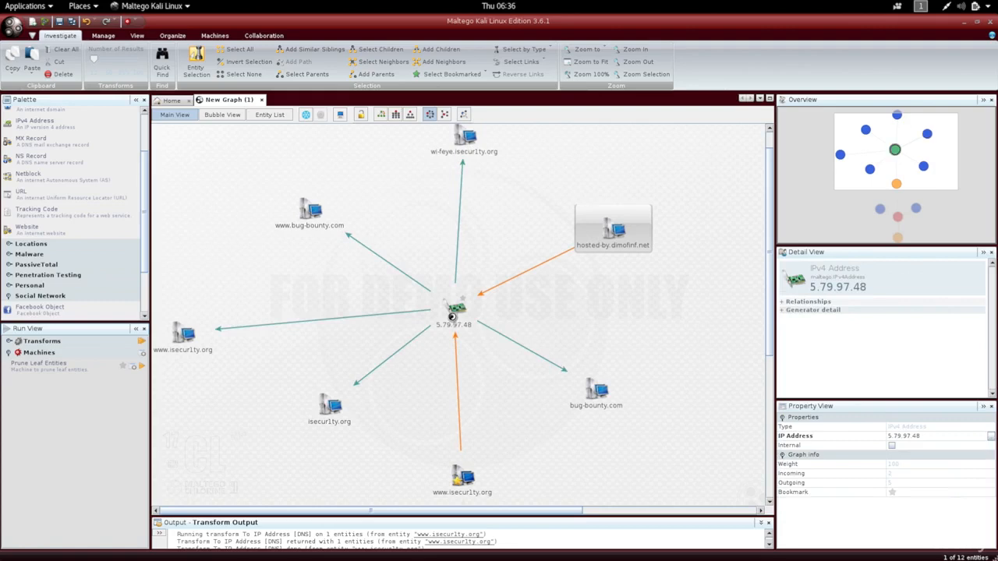
{"action": "left_click", "coordinate": [450, 306]}
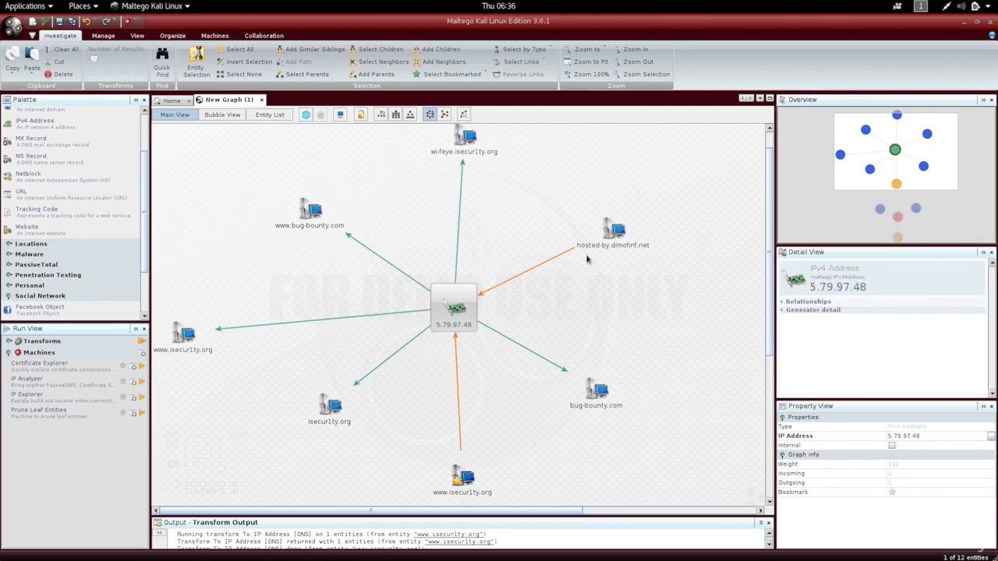
Copy dimofinf.net from the DNS Name property of the hosted-by.dimofinf.net entity
{"action": "left_click", "coordinate": [615, 239]}
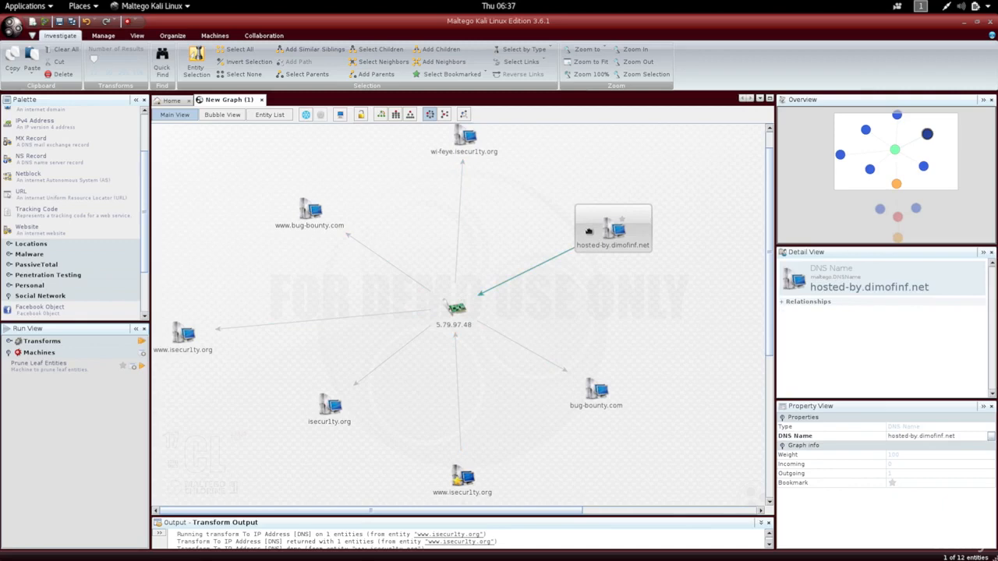
{"action": "left_click", "coordinate": [937, 437]}
{"action": "left_click_drag", "start_coordinate": [961, 437], "coordinate": [919, 434]}
{"action": "key", "text": "ctrl+c"}
Switch to Firefox, open the copied dimofinf.net address, and dismiss the Reader View notice
{"action": "key", "text": "ctrl+alt+Down"}
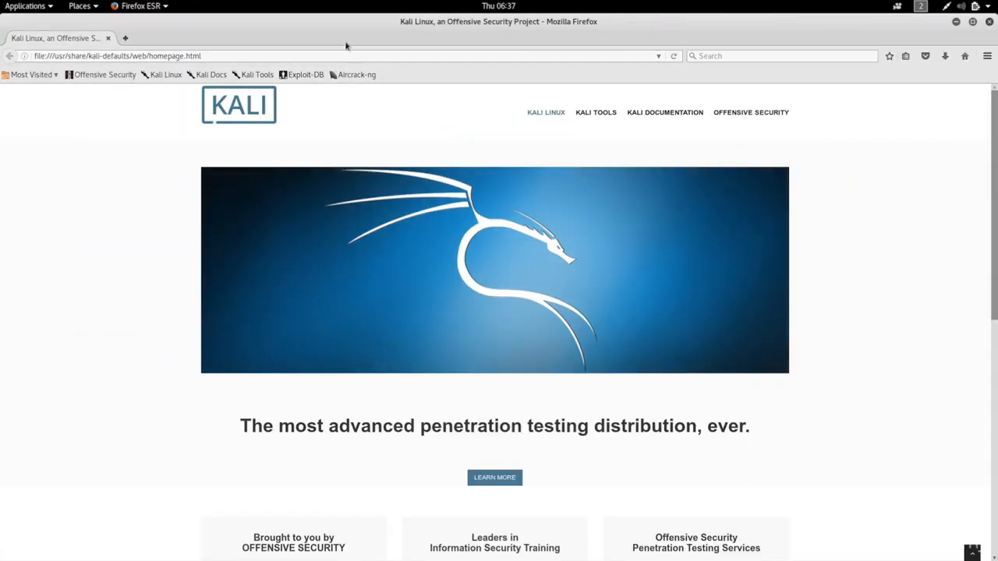
{"action": "left_click", "coordinate": [344, 56]}
{"action": "key", "text": "ctrl+v"}
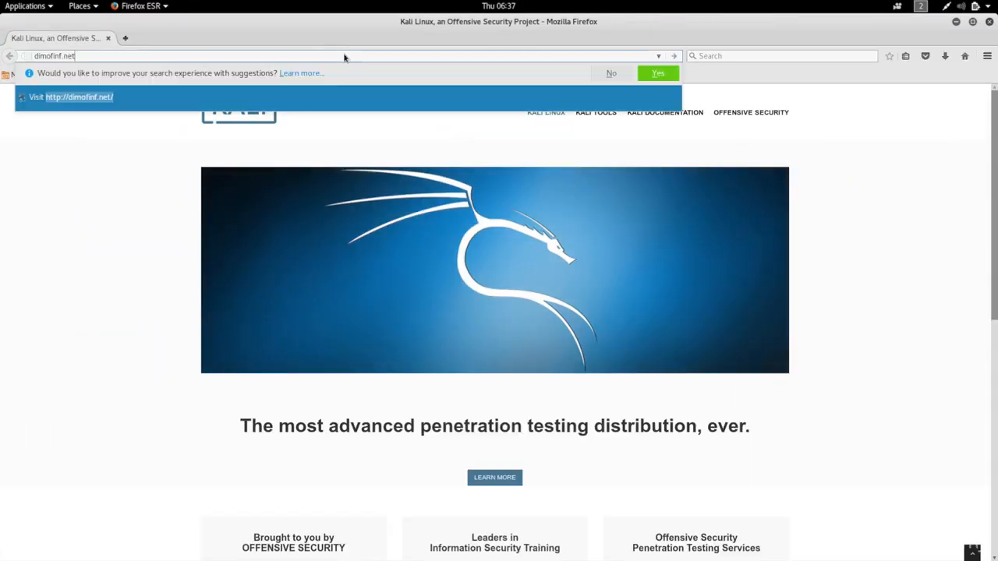
{"action": "key", "text": "Return"}
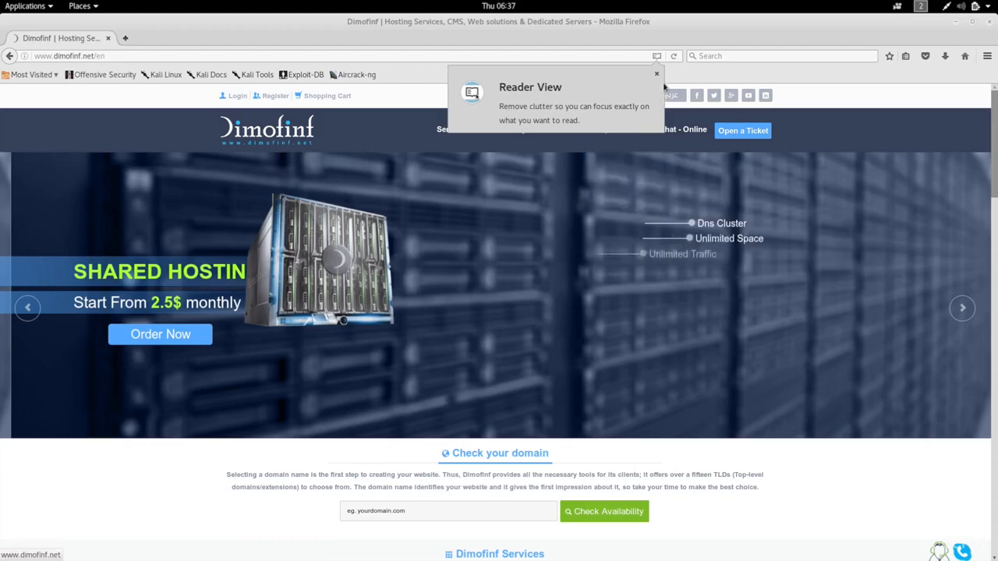
{"action": "left_click", "coordinate": [656, 75]}
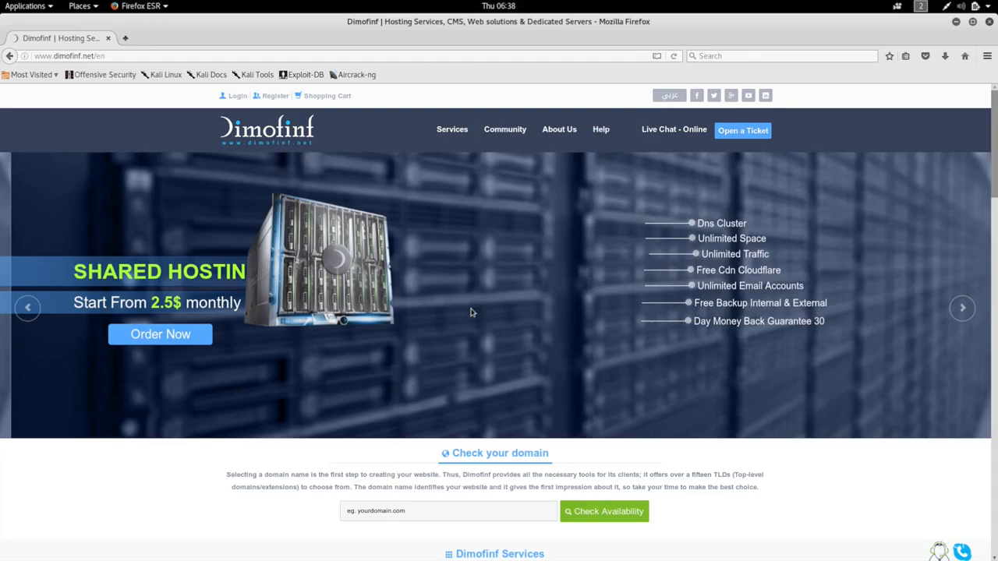
{"action": "key", "text": "alt+Tab"}
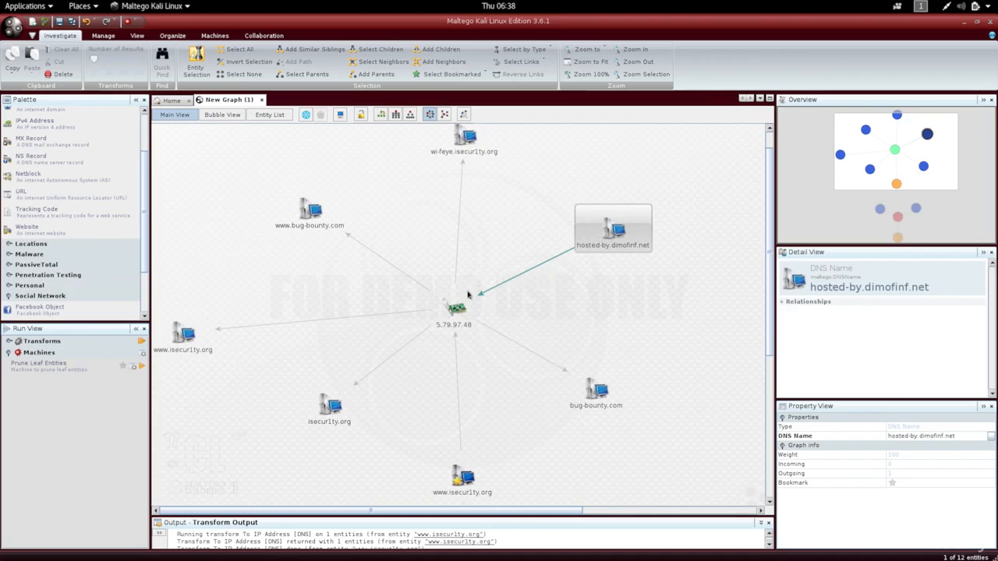
{"action": "left_click", "coordinate": [447, 316]}
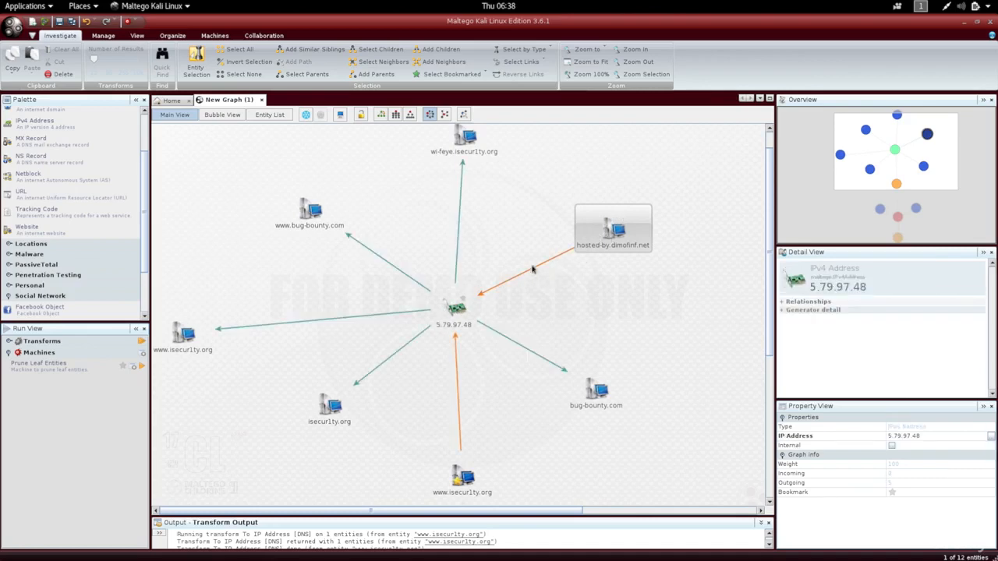
{"action": "left_click", "coordinate": [594, 242]}
{"action": "left_click", "coordinate": [519, 274]}
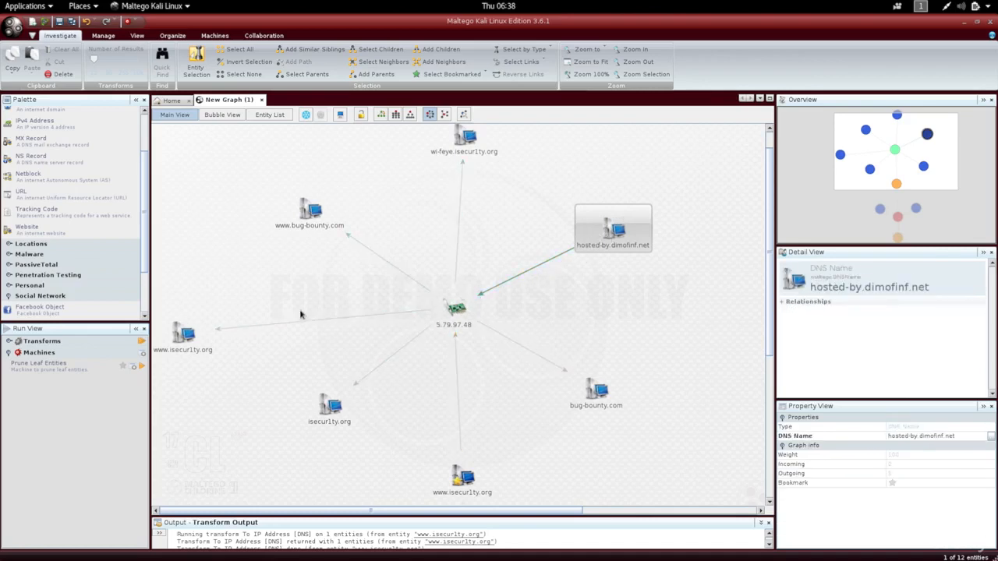
{"action": "left_click", "coordinate": [184, 334]}
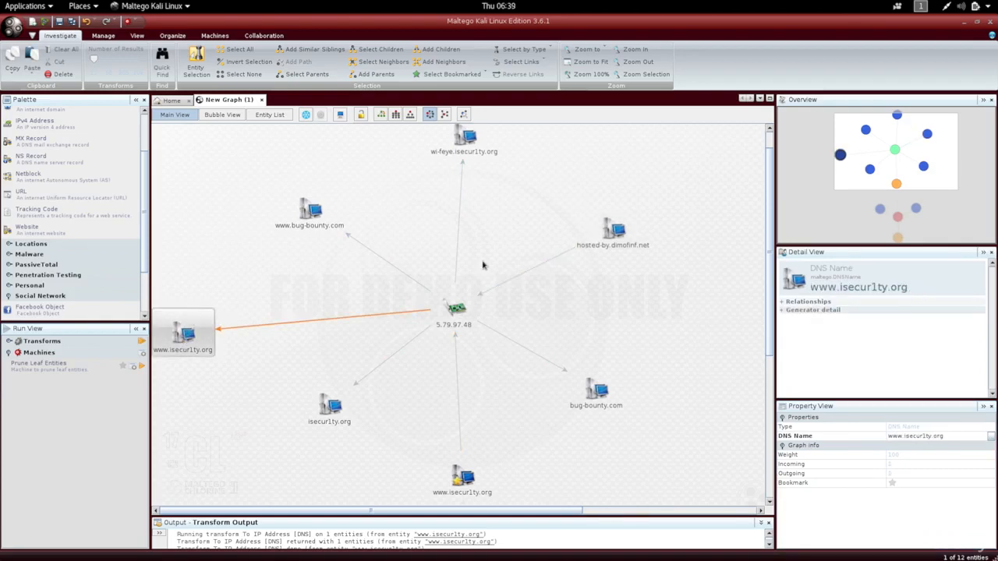
{"action": "left_click", "coordinate": [324, 221], "text": "ctrl"}
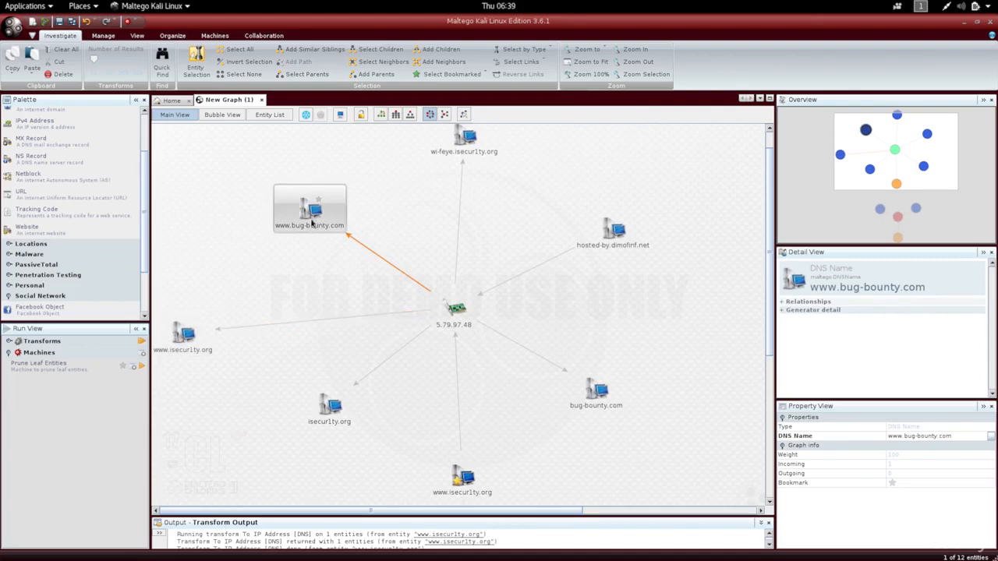
{"action": "right_click", "coordinate": [311, 223]}
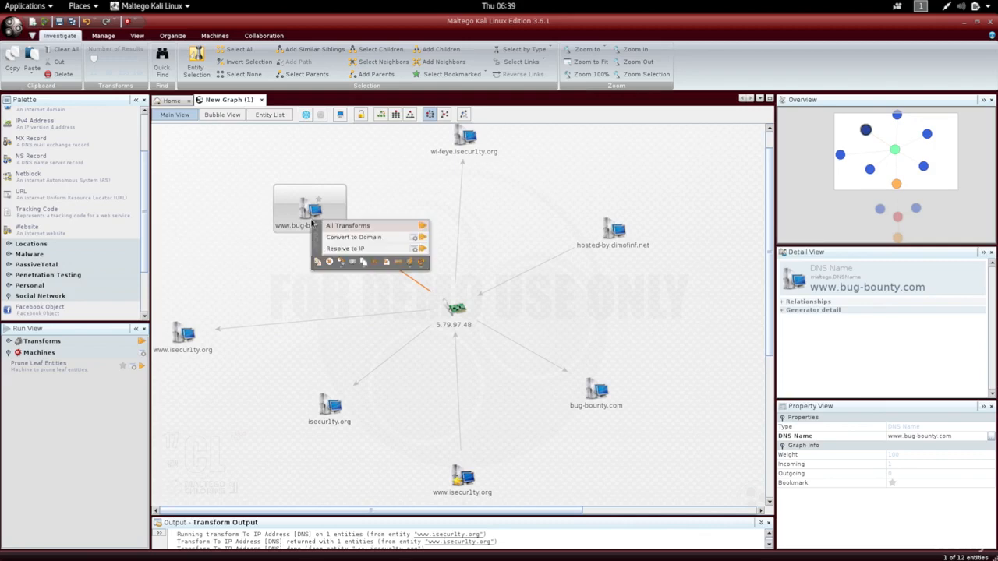
{"action": "left_click", "coordinate": [418, 236]}
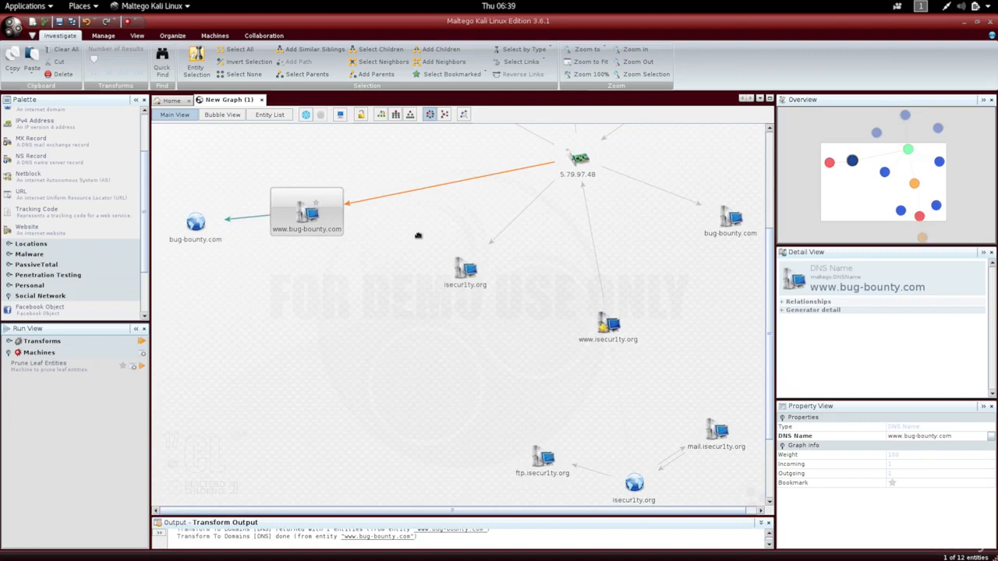
Run the Email addresses from Domain transforms on the bug-bounty.com domain entity and bring all its linked email entities into view
{"action": "left_click", "coordinate": [195, 223]}
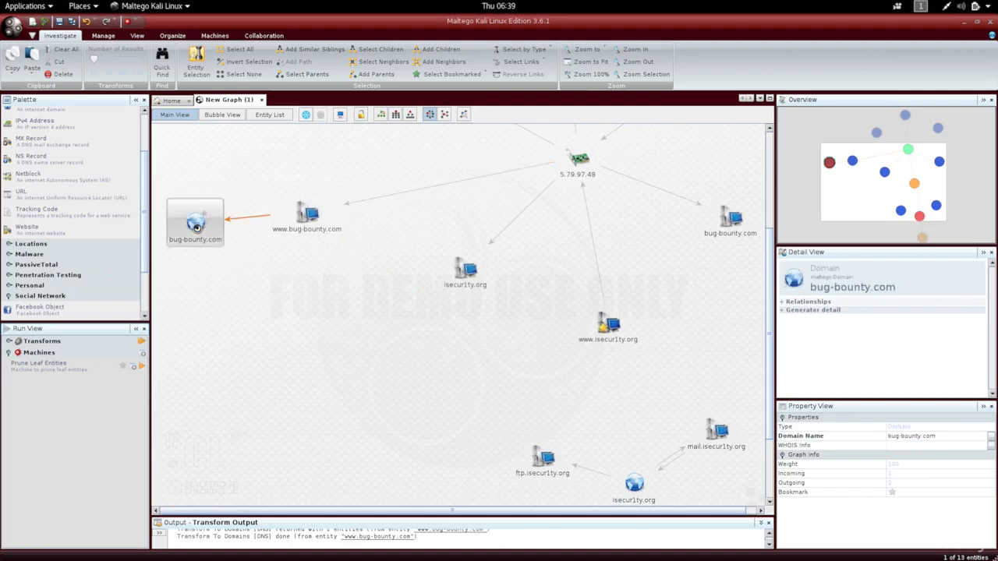
{"action": "right_click", "coordinate": [198, 230]}
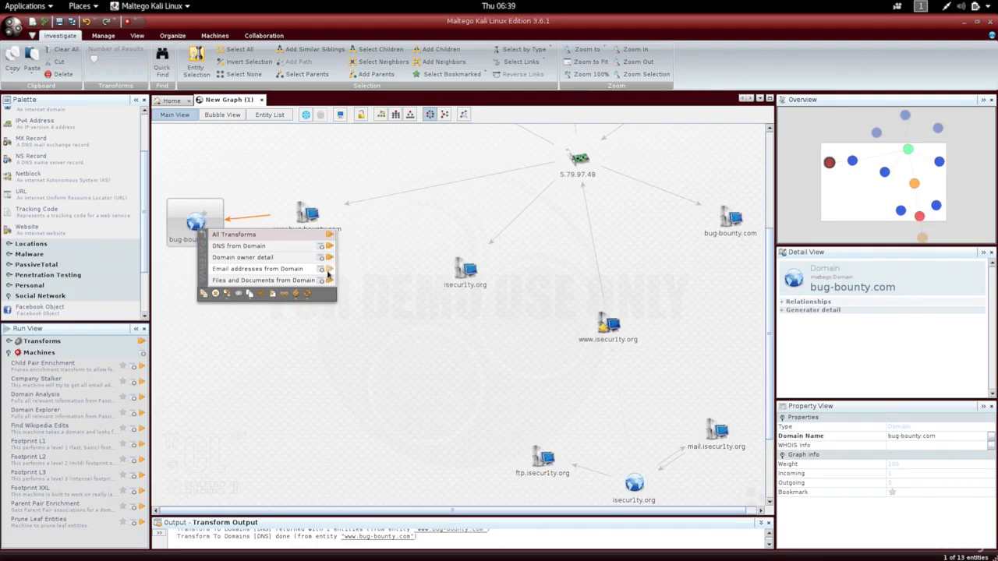
{"action": "left_click", "coordinate": [330, 270]}
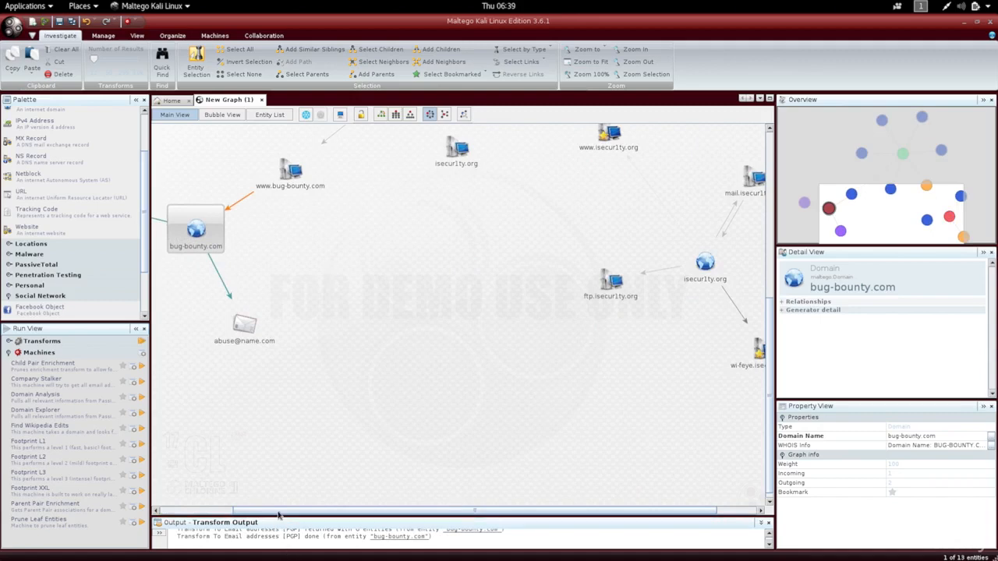
{"action": "left_click_drag", "start_coordinate": [279, 514], "coordinate": [191, 499]}
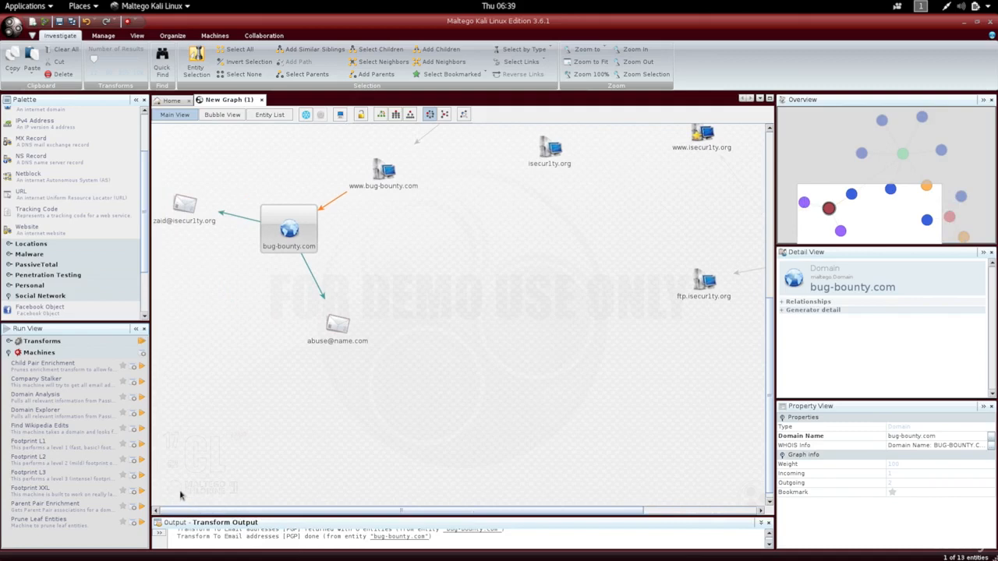
{"action": "left_click", "coordinate": [190, 213]}
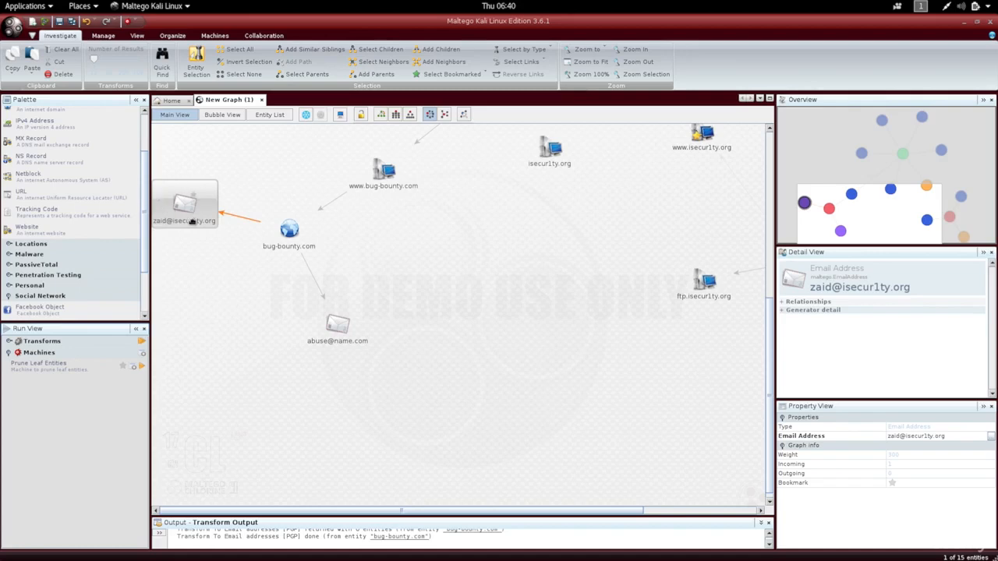
{"action": "left_click", "coordinate": [287, 228]}
{"action": "left_click", "coordinate": [384, 183]}
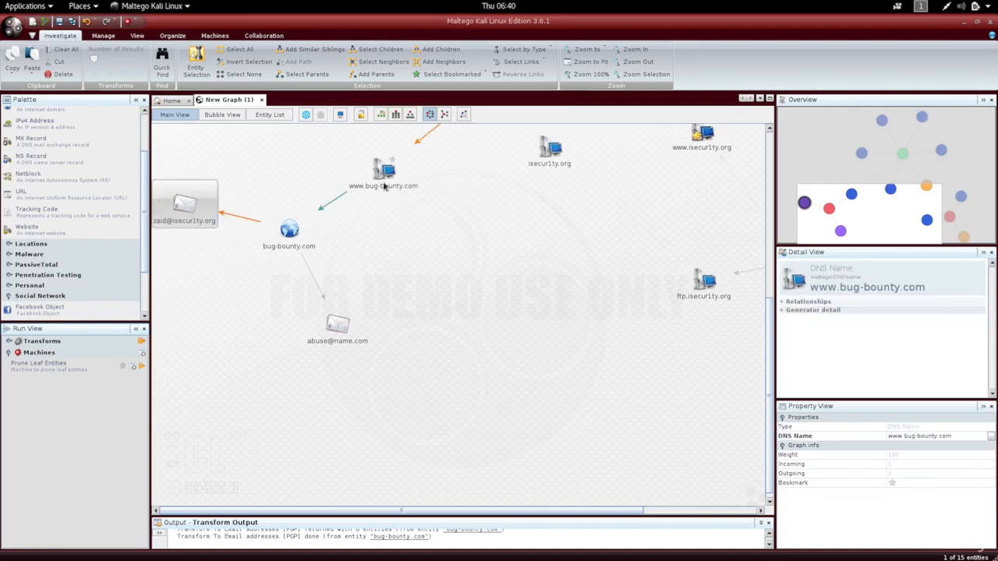